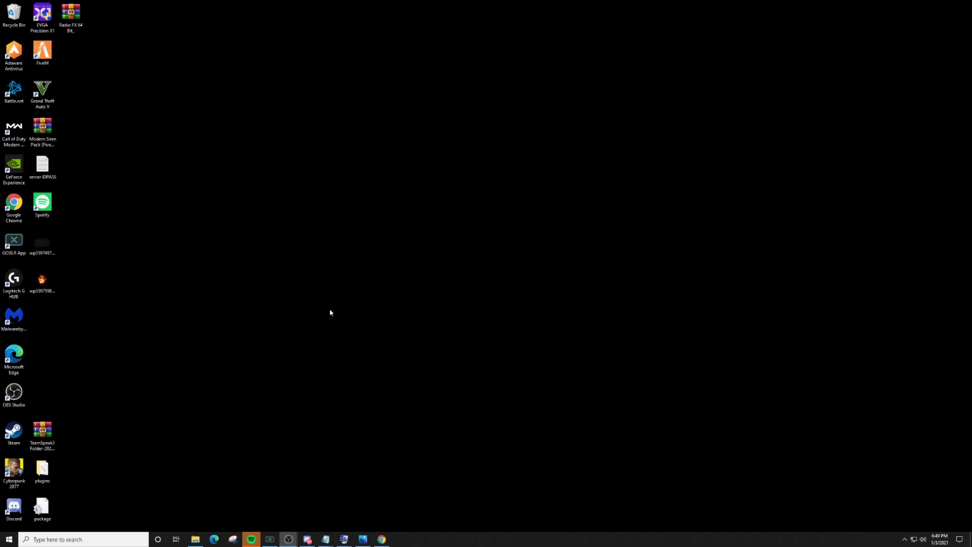
Step: Check the System Type entry in System Information, then close it
{"action": "left_click", "coordinate": [73, 539]}
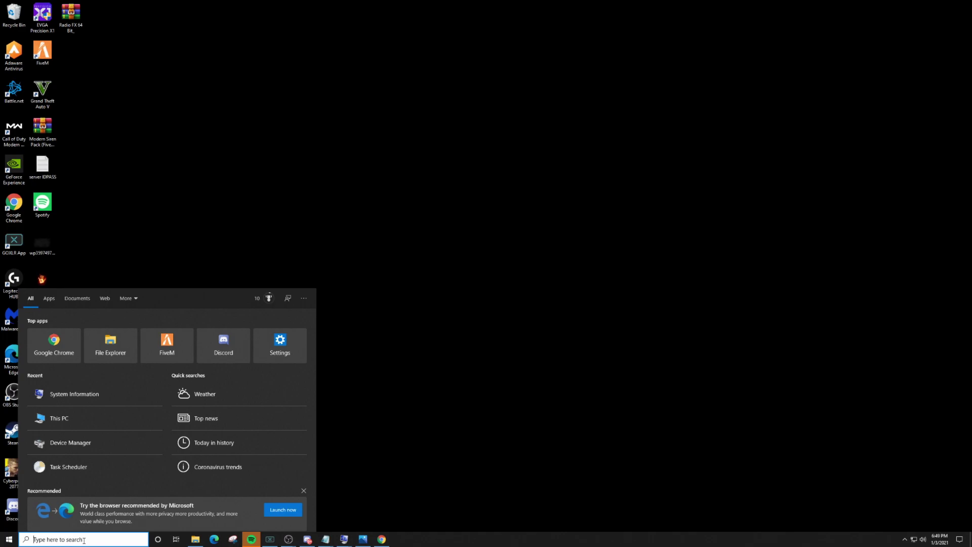
{"action": "type", "text": "syst"}
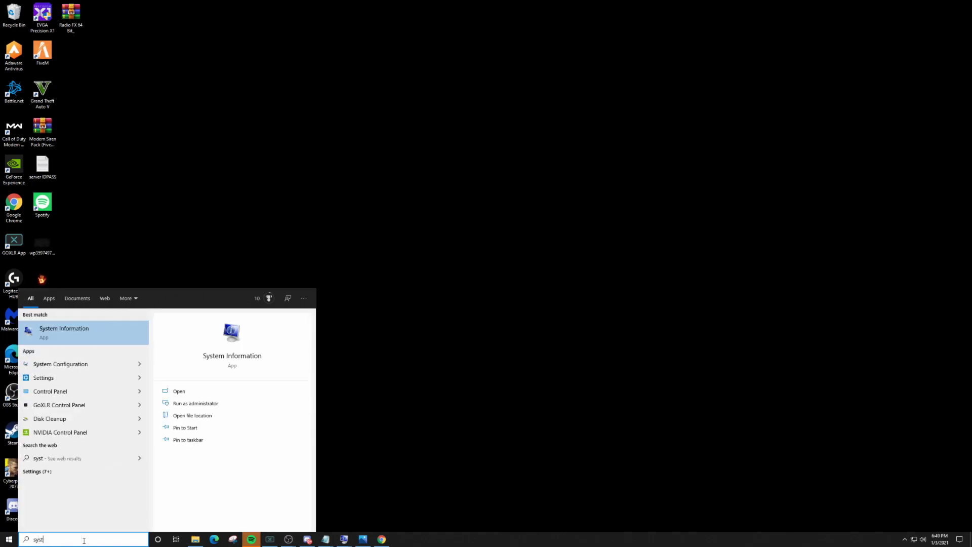
{"action": "left_click", "coordinate": [69, 330]}
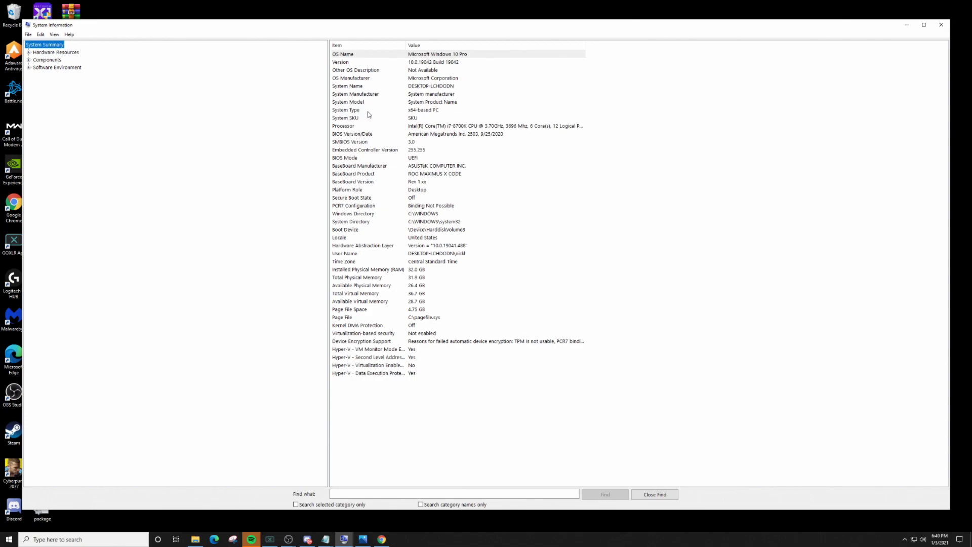
{"action": "left_click", "coordinate": [419, 113]}
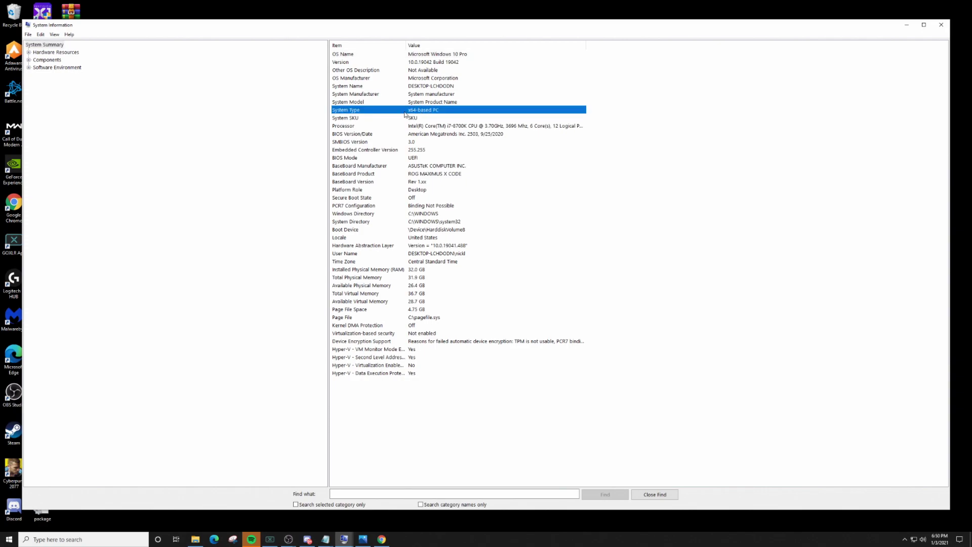
{"action": "left_click", "coordinate": [940, 26]}
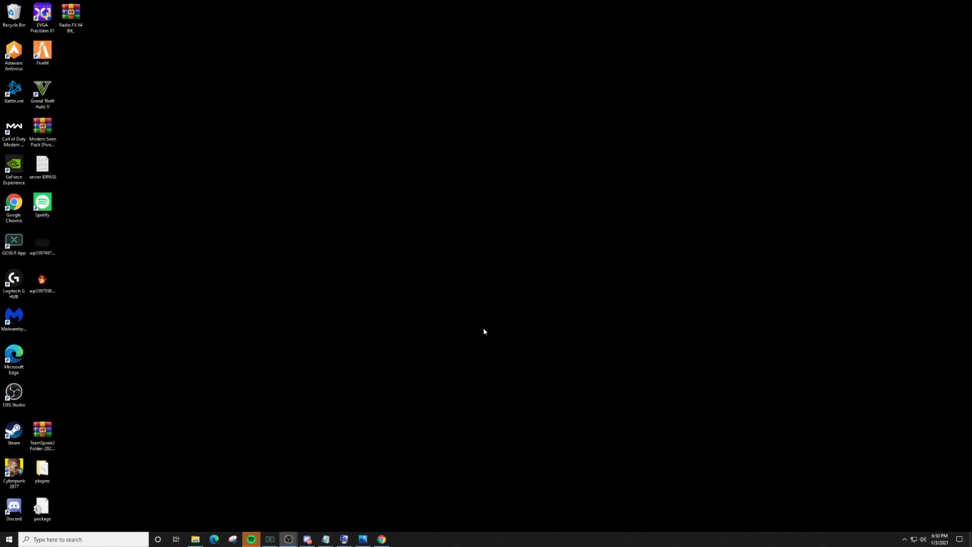
Step: Download the TeamSpeak3 Folder from Google Drive as a zip
{"action": "left_click", "coordinate": [383, 539]}
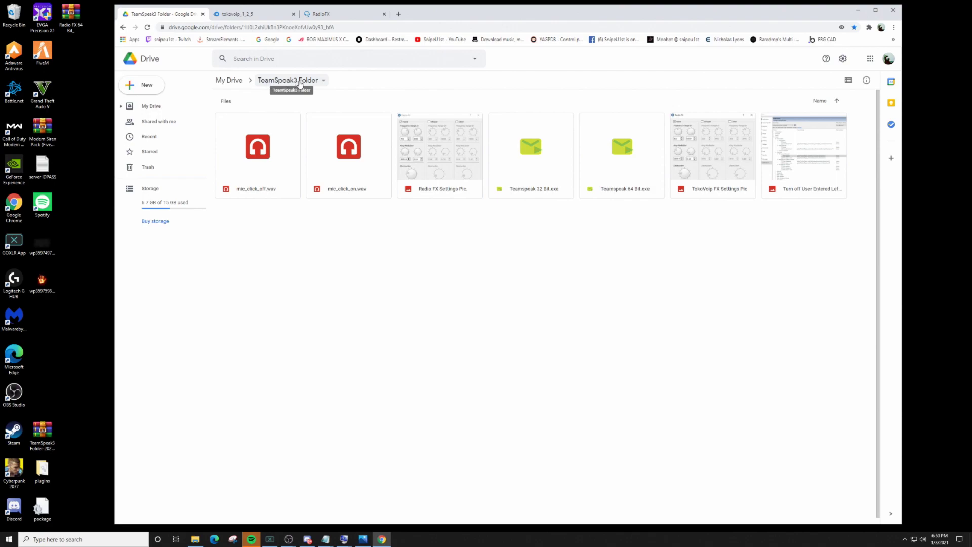
{"action": "left_click", "coordinate": [322, 81]}
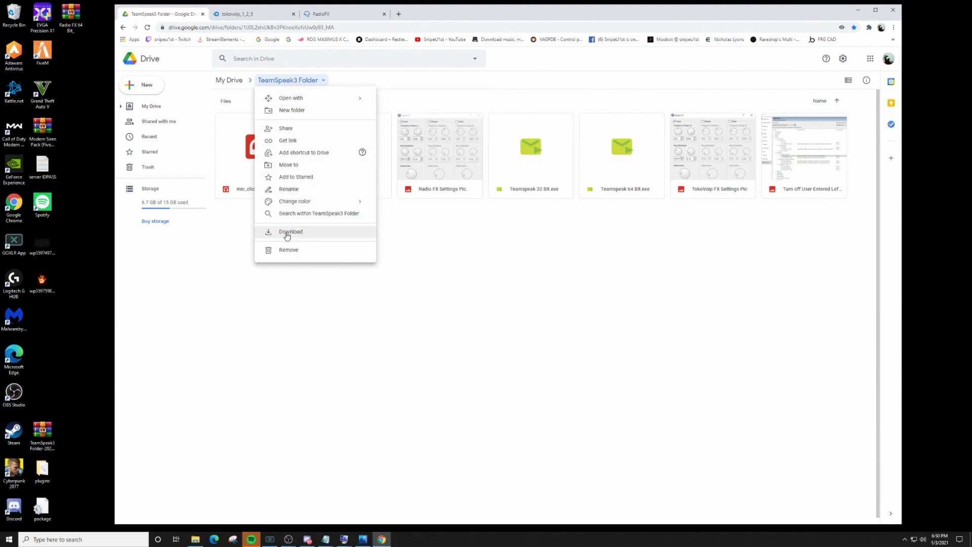
{"action": "left_click", "coordinate": [287, 234]}
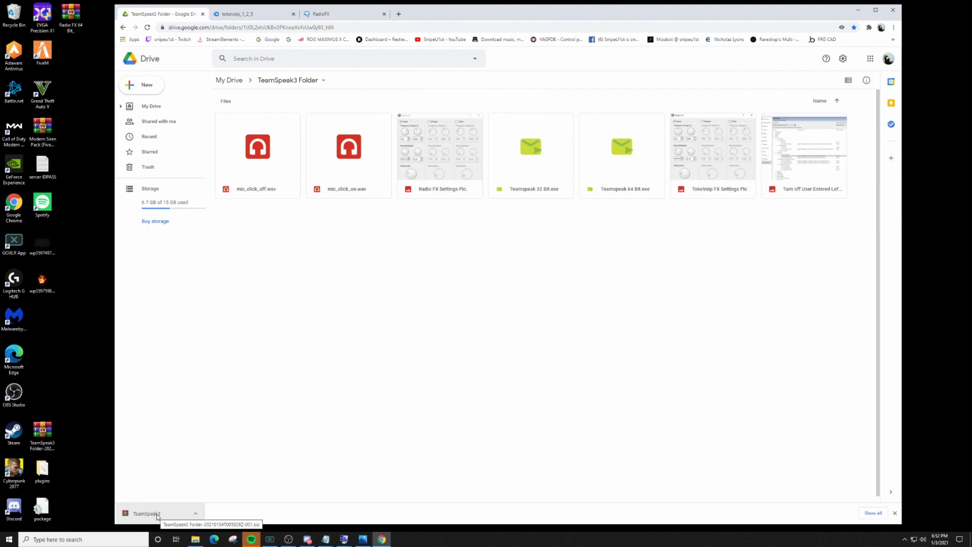
Step: Drag the downloaded zip onto the desktop and open it
{"action": "left_click_drag", "start_coordinate": [159, 515], "coordinate": [88, 317]}
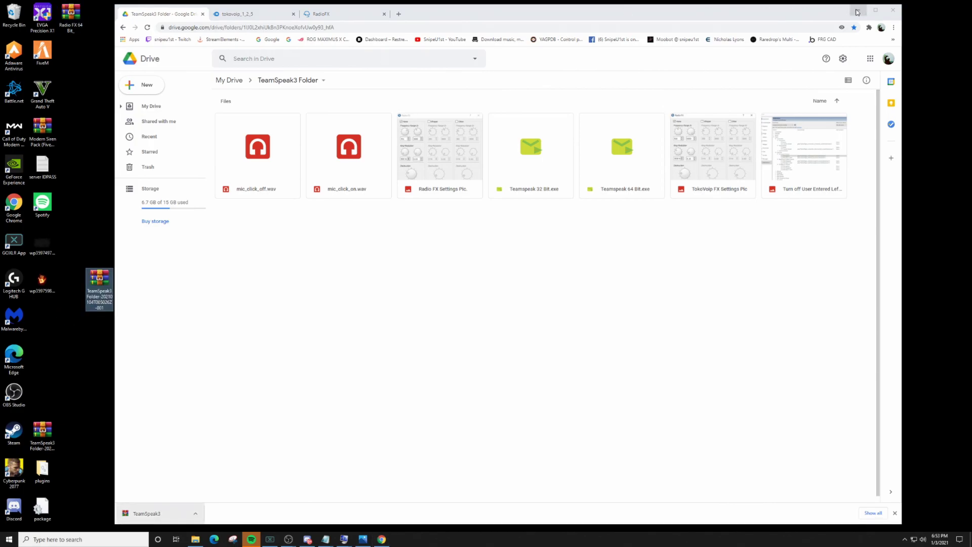
{"action": "left_click", "coordinate": [857, 12]}
{"action": "left_click_drag", "start_coordinate": [101, 280], "coordinate": [157, 54]}
{"action": "double_click", "coordinate": [158, 54]}
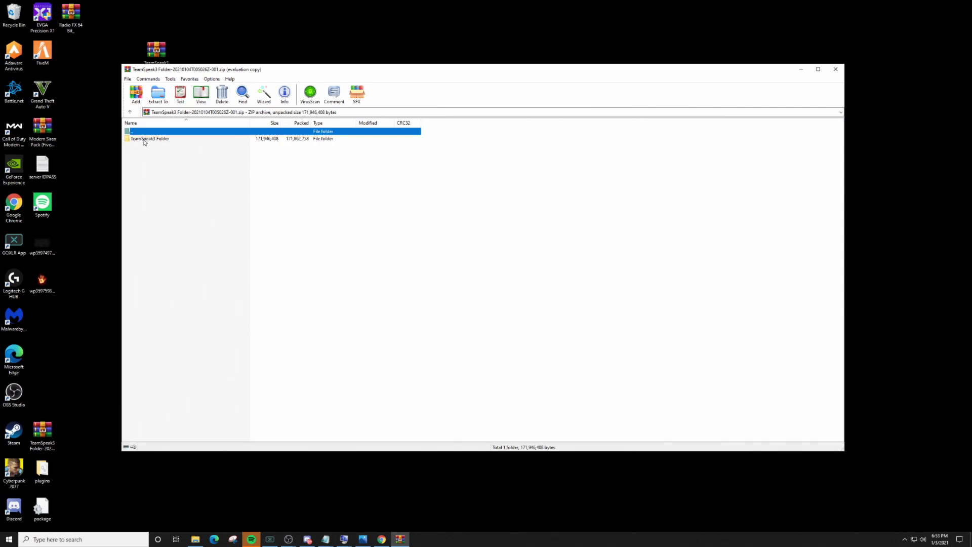
Step: Open the TeamSpeak3 Folder inside the zip to list its seven files
{"action": "double_click", "coordinate": [145, 139]}
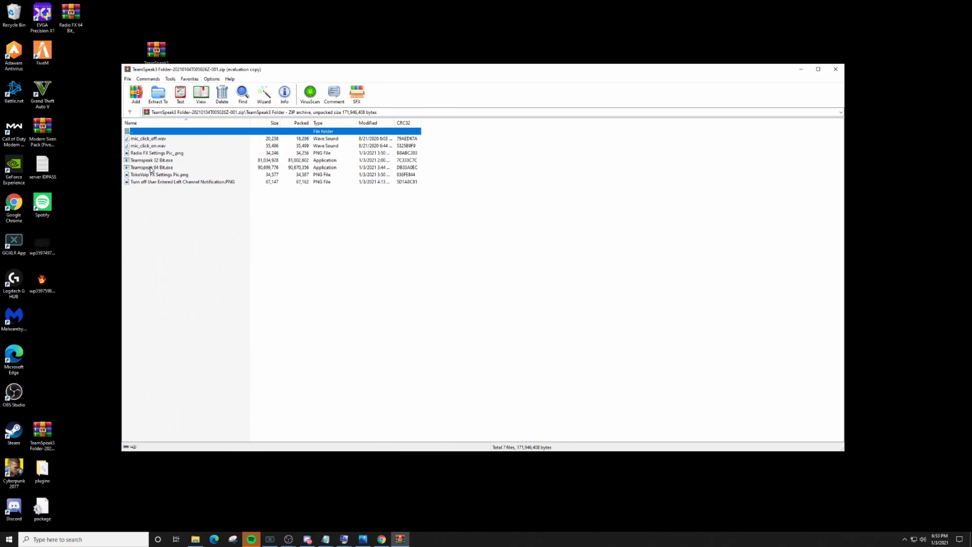
Step: Run Teamspeak 64 Bit.exe, accept the license, and install for all users in the default folder
{"action": "double_click", "coordinate": [150, 168]}
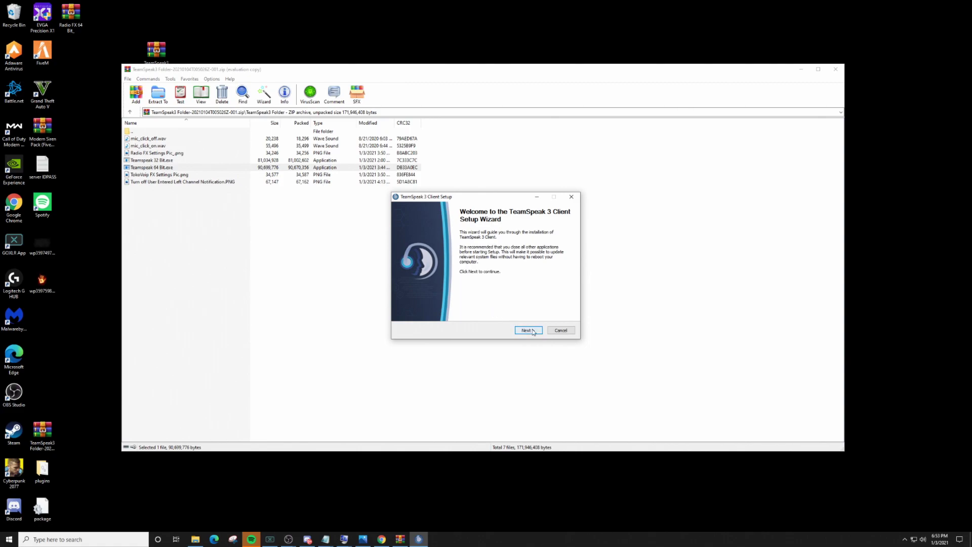
{"action": "left_click", "coordinate": [528, 331]}
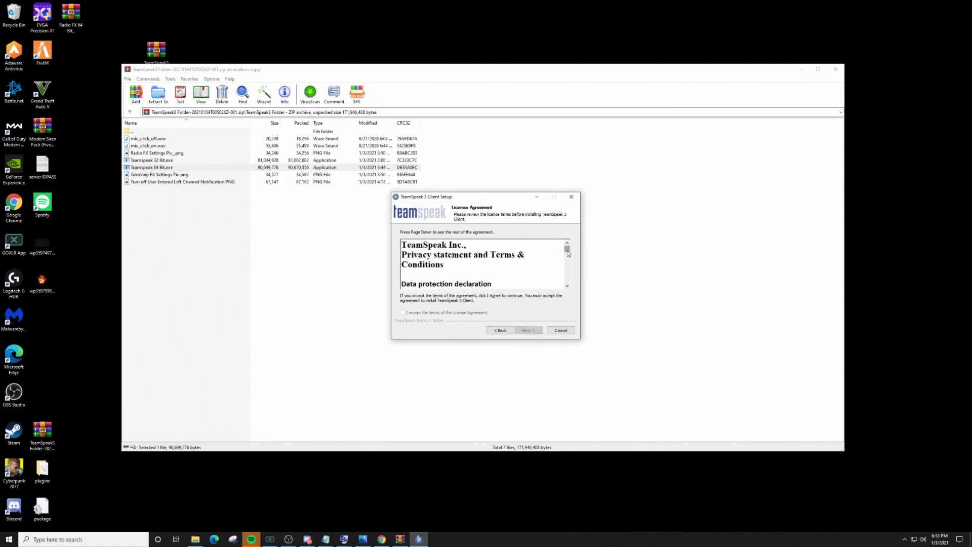
{"action": "left_click_drag", "start_coordinate": [567, 253], "coordinate": [566, 284]}
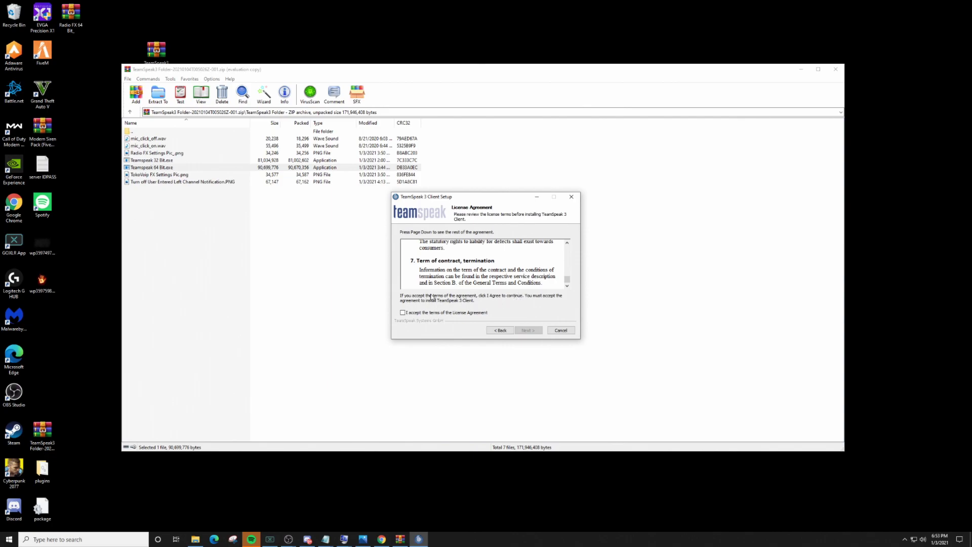
{"action": "left_click", "coordinate": [402, 314]}
{"action": "left_click", "coordinate": [526, 330]}
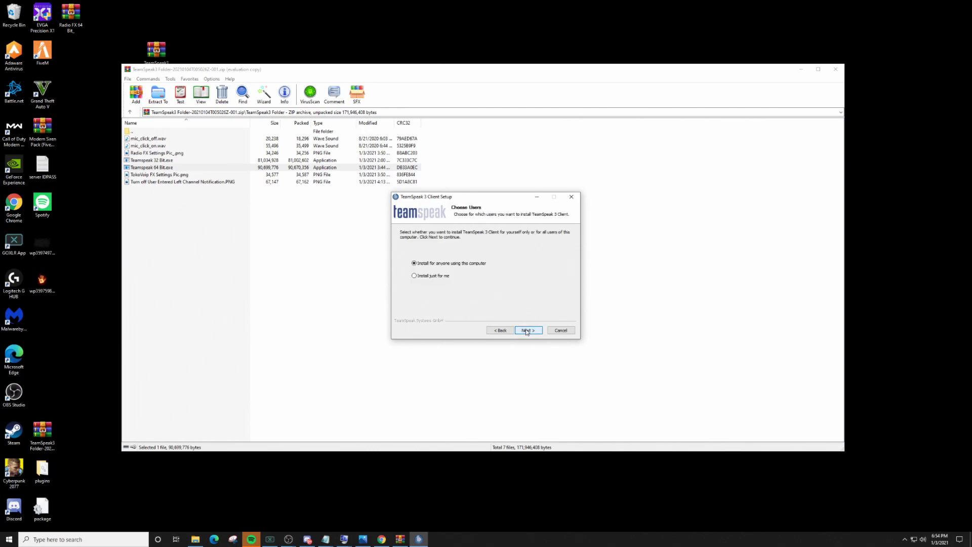
{"action": "left_click", "coordinate": [527, 331]}
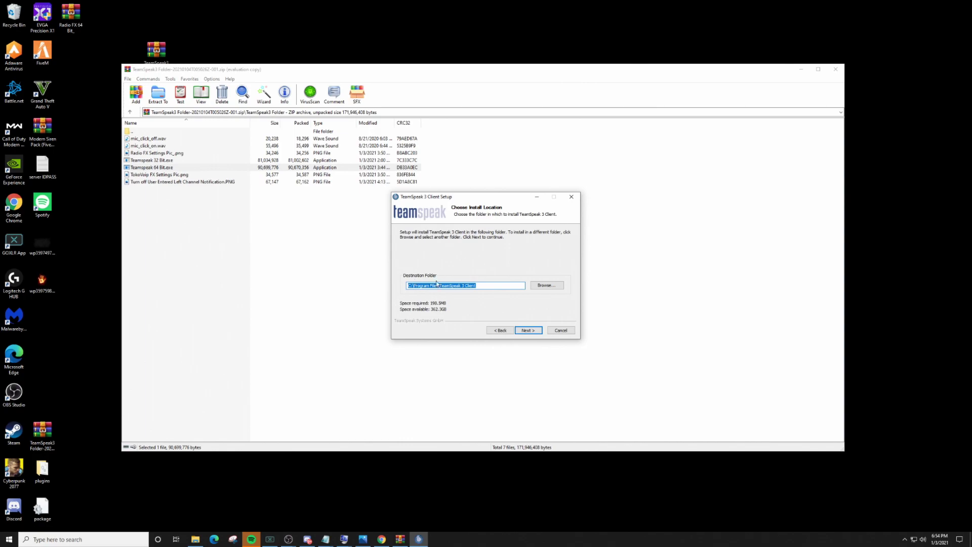
{"action": "left_click", "coordinate": [524, 332]}
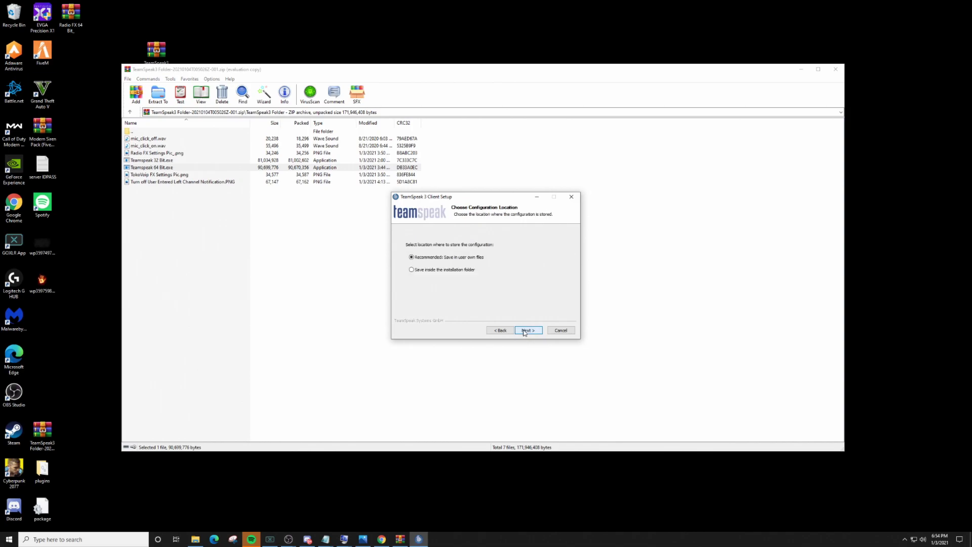
{"action": "left_click", "coordinate": [524, 332]}
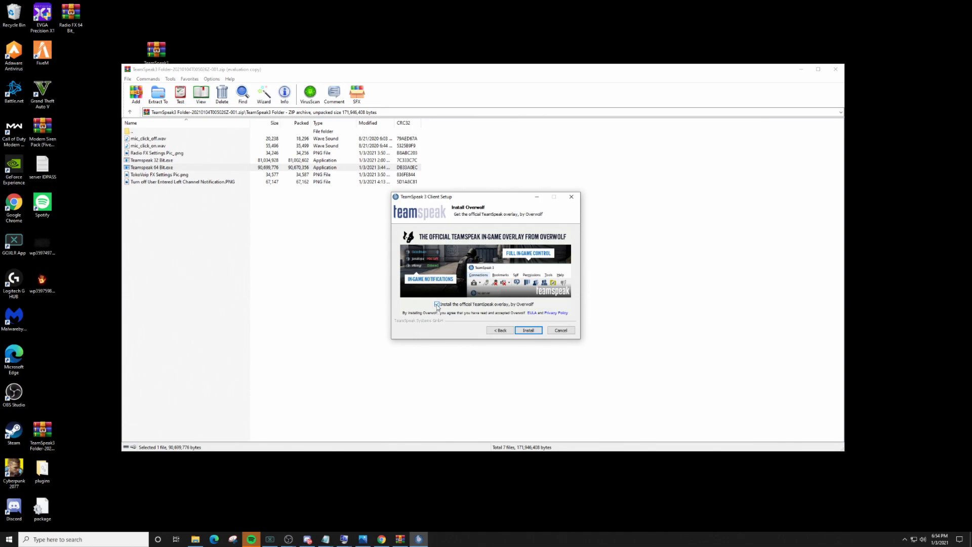
{"action": "left_click", "coordinate": [526, 332]}
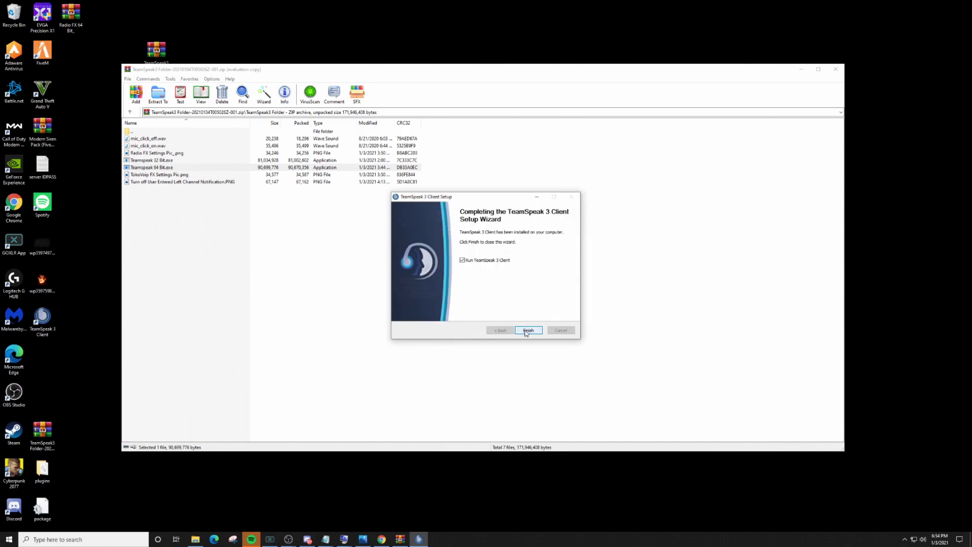
{"action": "left_click", "coordinate": [528, 331]}
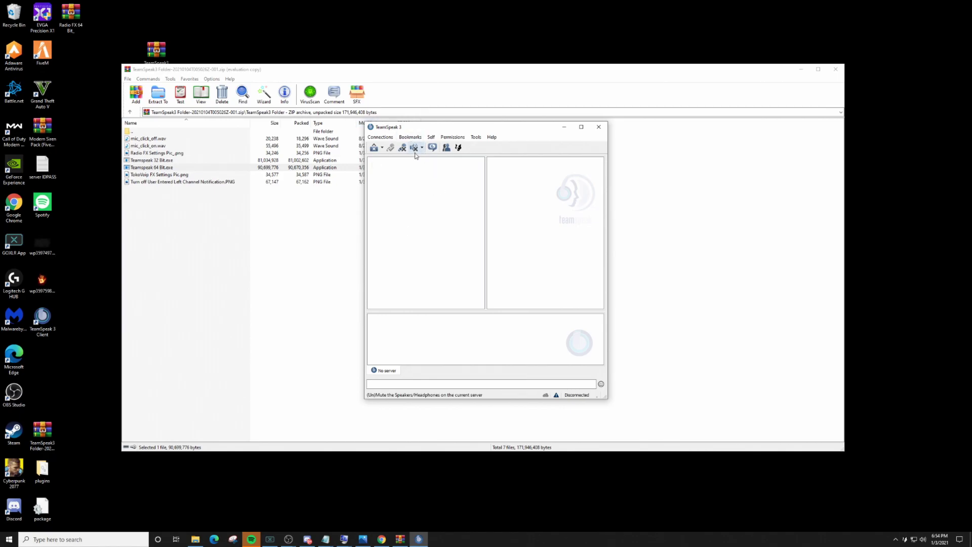
Step: Accept the TeamSpeak license agreement and dismiss the next-generation introduction
{"action": "scroll", "coordinate": [489, 268], "scroll_direction": "down", "scroll_amount": 5}
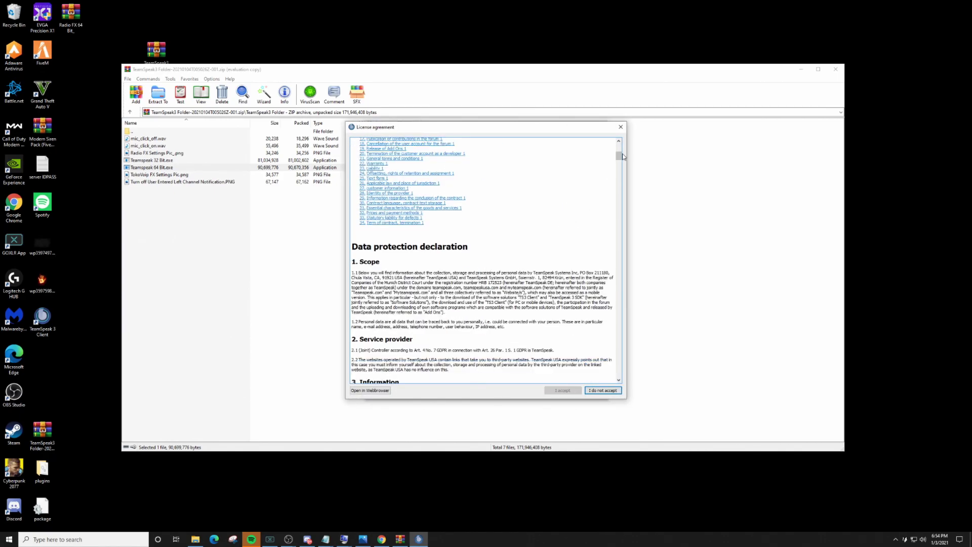
{"action": "left_click_drag", "start_coordinate": [618, 158], "coordinate": [621, 382]}
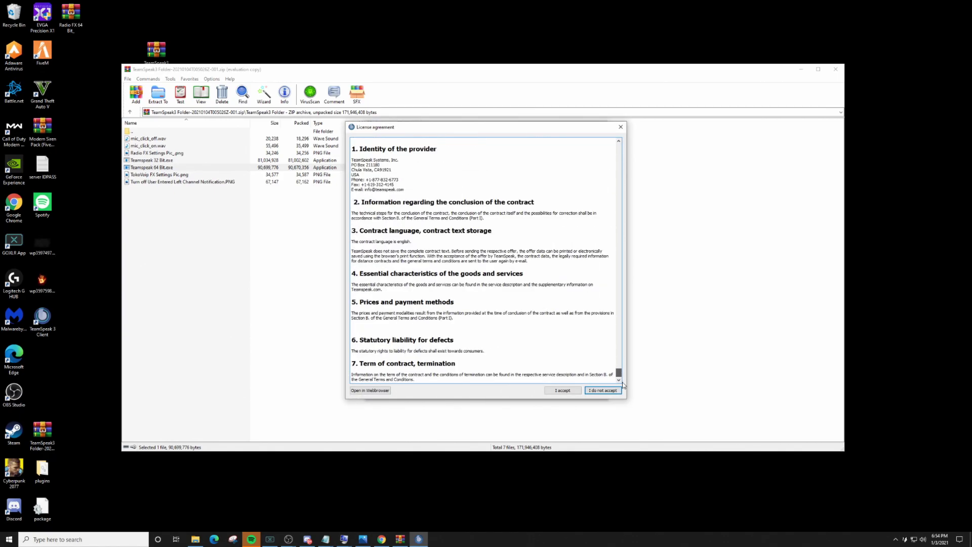
{"action": "left_click", "coordinate": [562, 390]}
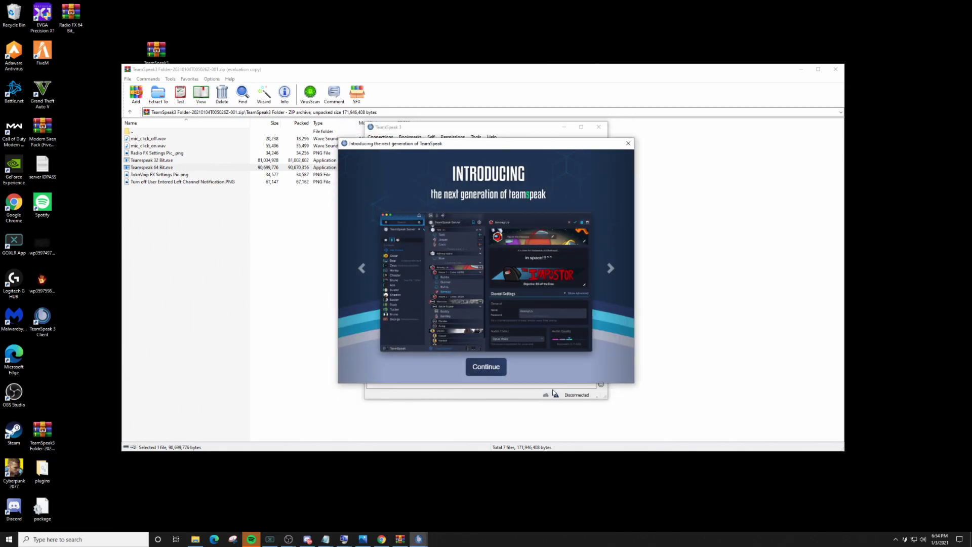
{"action": "left_click", "coordinate": [628, 144]}
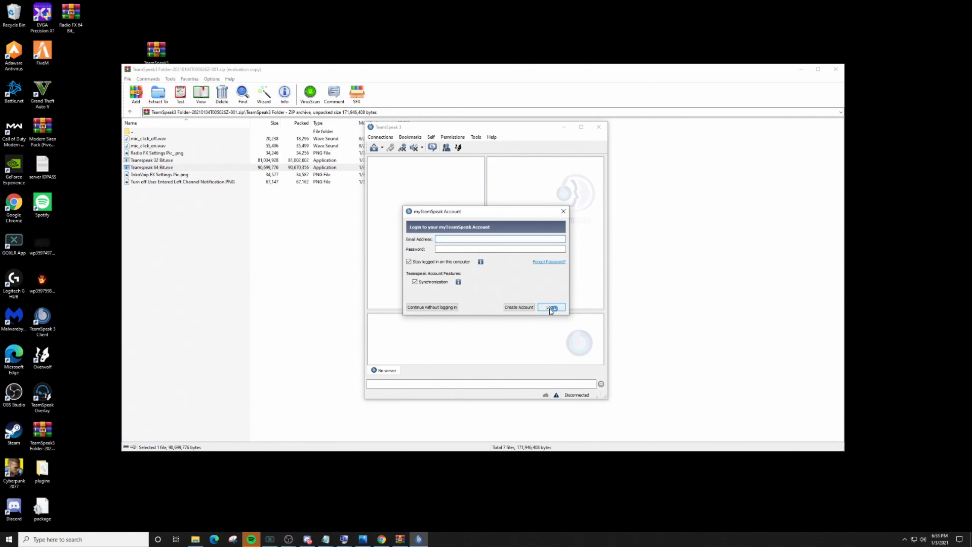
Step: Skip the myTeamSpeak account login and move the TeamSpeak window up and left
{"action": "left_click", "coordinate": [497, 241]}
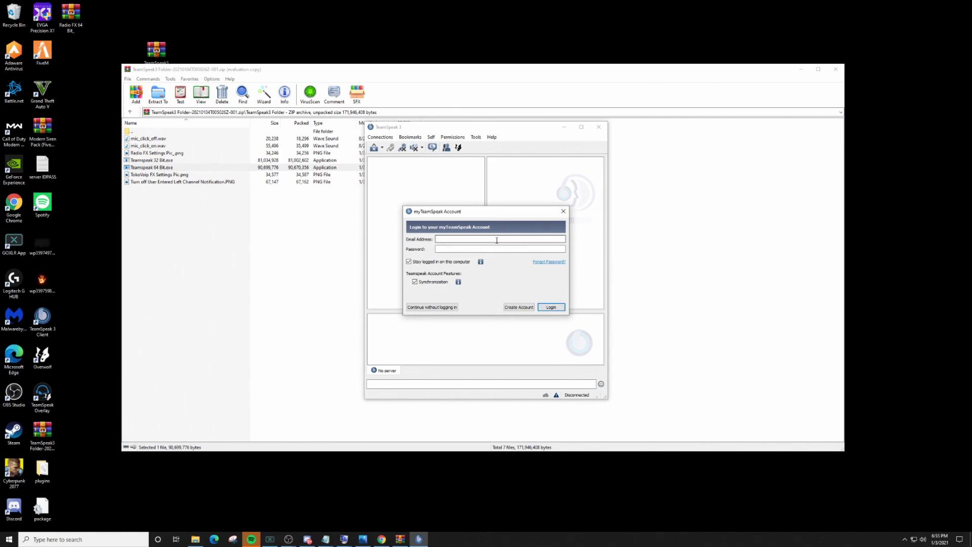
{"action": "left_click", "coordinate": [520, 307]}
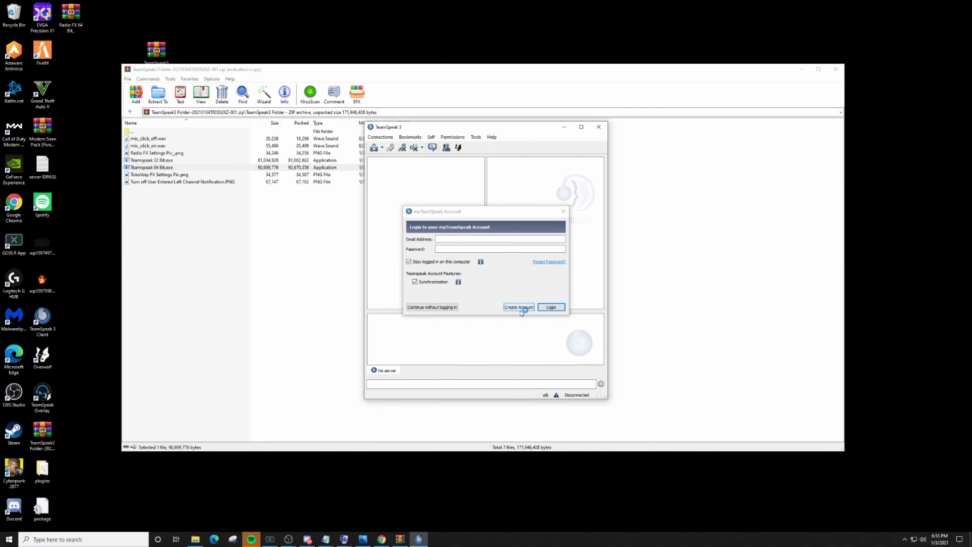
{"action": "left_click", "coordinate": [446, 247]}
{"action": "left_click", "coordinate": [447, 238]}
{"action": "left_click", "coordinate": [447, 238]}
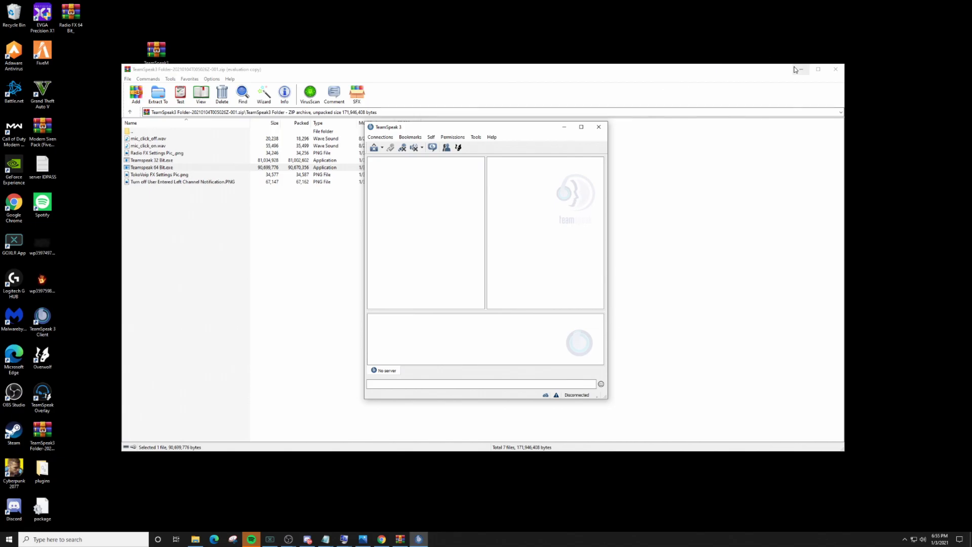
{"action": "left_click_drag", "start_coordinate": [473, 75], "coordinate": [472, 509]}
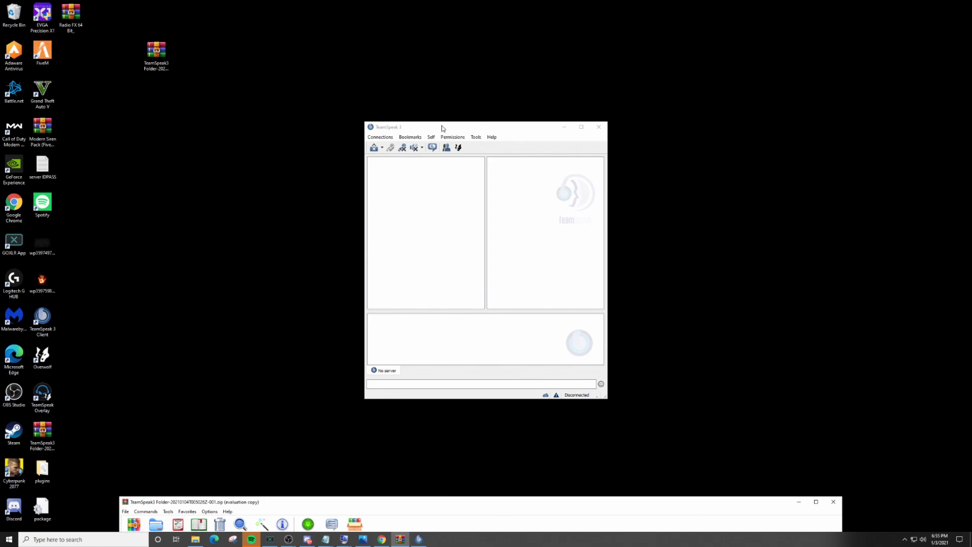
{"action": "left_click_drag", "start_coordinate": [444, 126], "coordinate": [381, 87]}
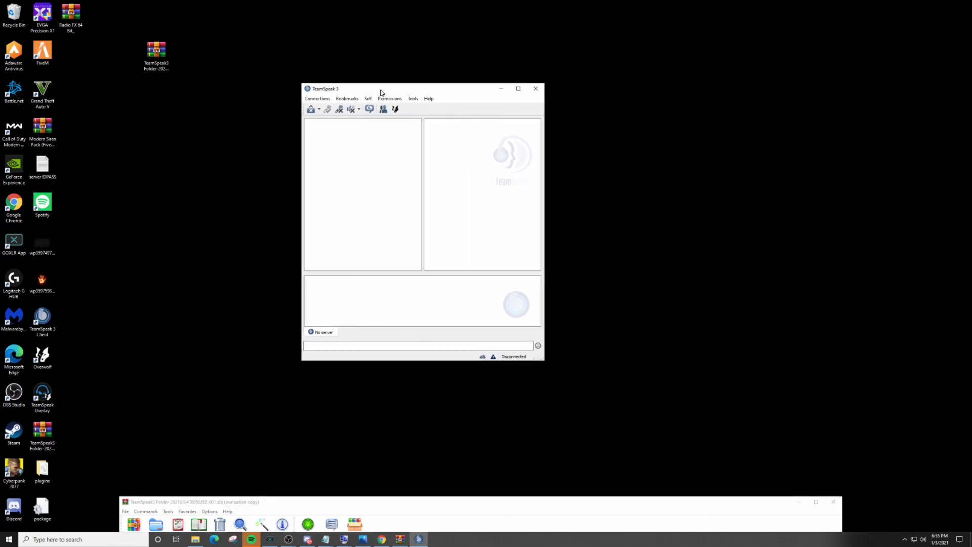
Step: Connect to the FivePDRP server with its address and a new nickname
{"action": "left_click", "coordinate": [315, 100]}
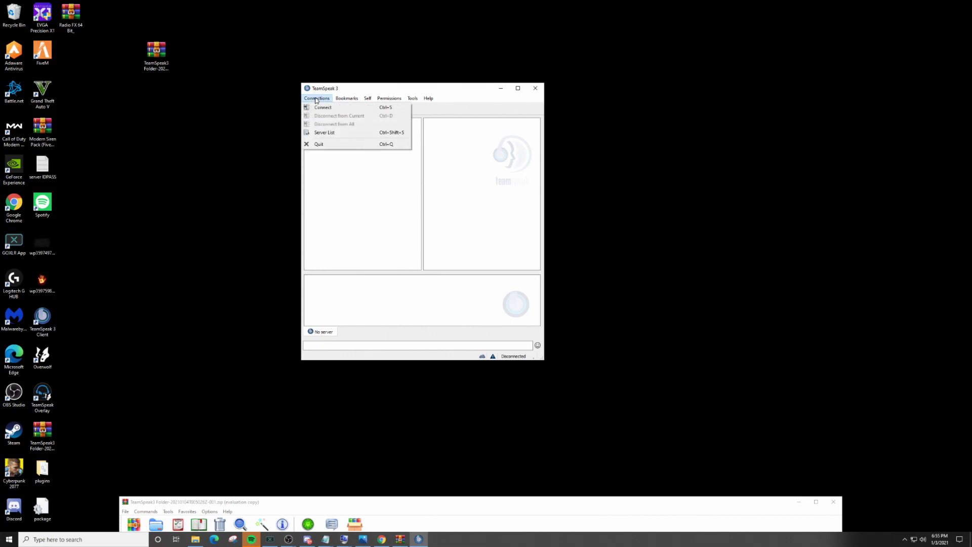
{"action": "left_click", "coordinate": [322, 107]}
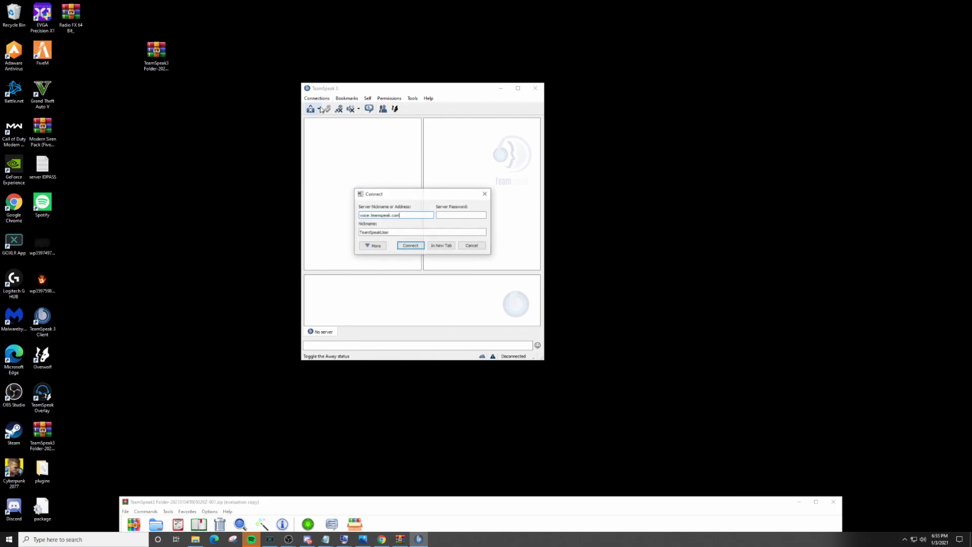
{"action": "left_click", "coordinate": [372, 214]}
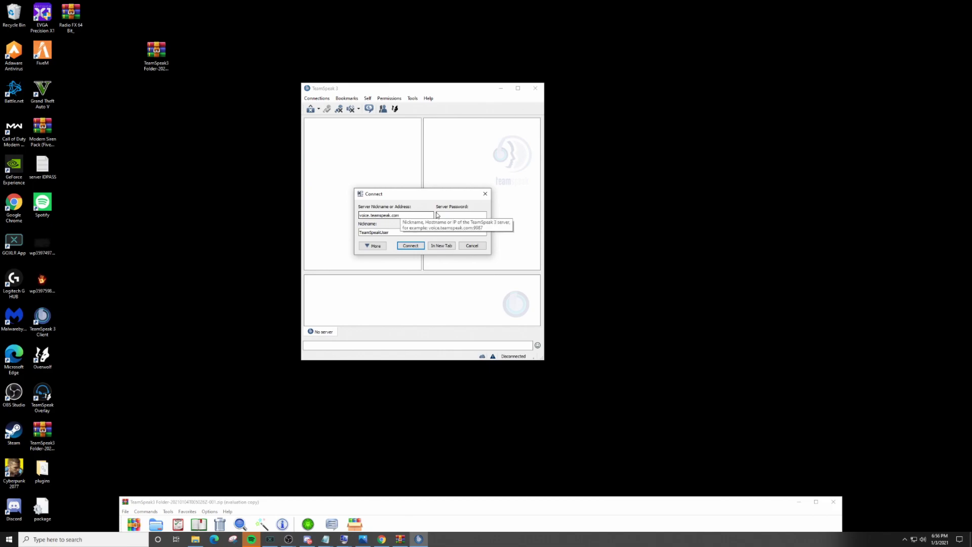
{"action": "left_click", "coordinate": [452, 214]}
{"action": "left_click", "coordinate": [422, 232]}
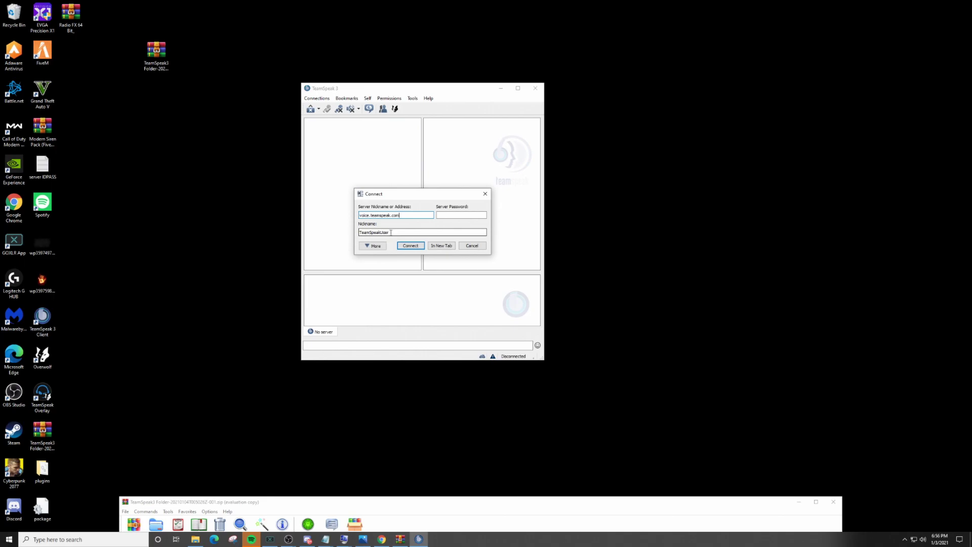
{"action": "double_click", "coordinate": [393, 232]}
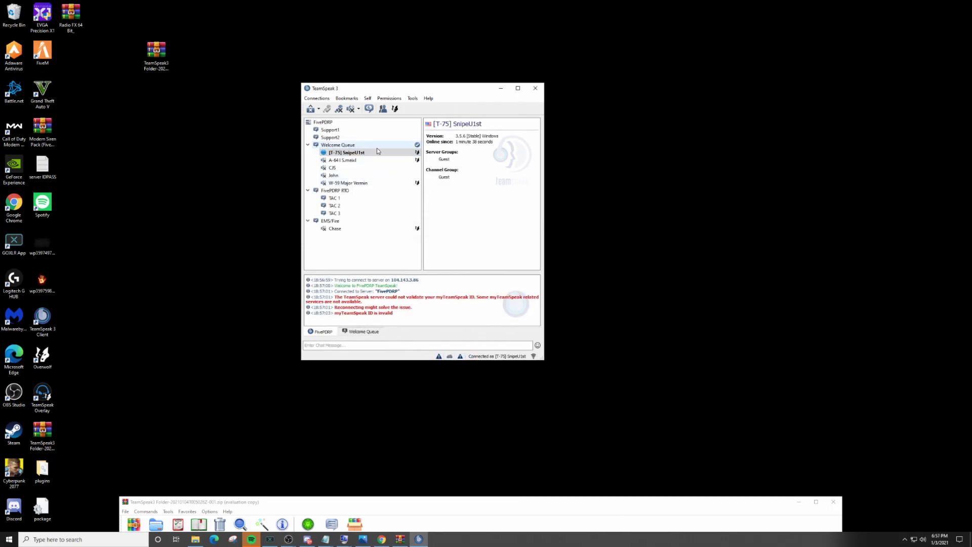
Step: Maximize TeamSpeak and inspect the FivePDRP channels and users, including EMS/Fire
{"action": "left_click", "coordinate": [517, 88]}
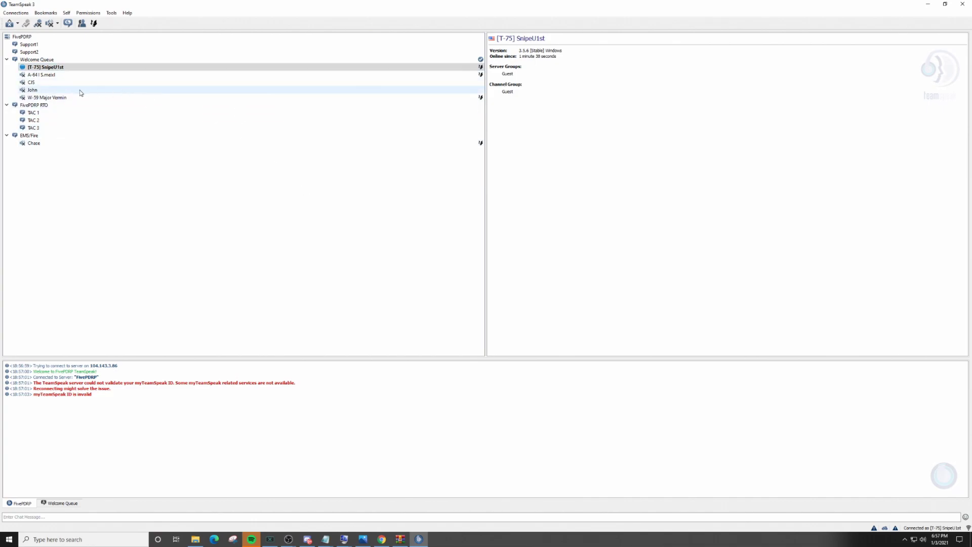
{"action": "mouse_move", "coordinate": [85, 98]}
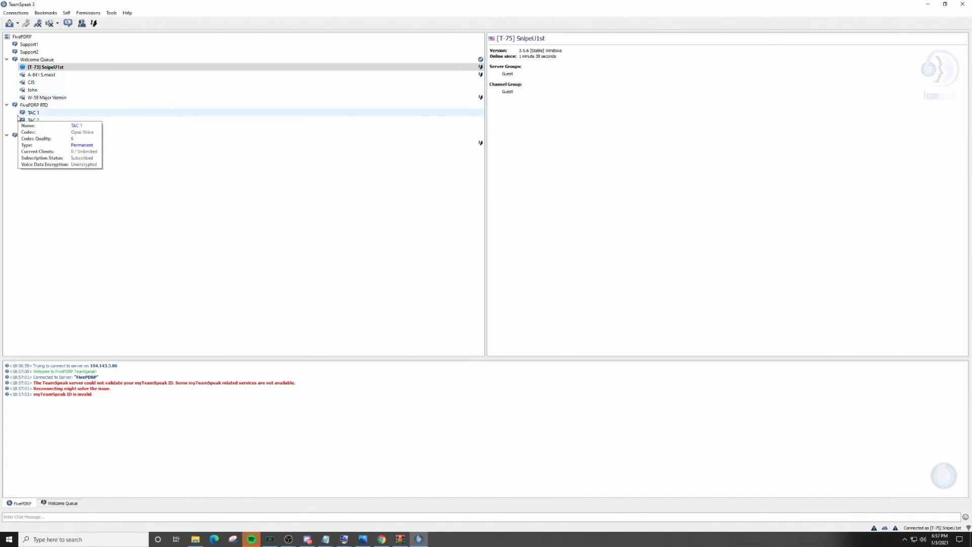
{"action": "mouse_move", "coordinate": [40, 76]}
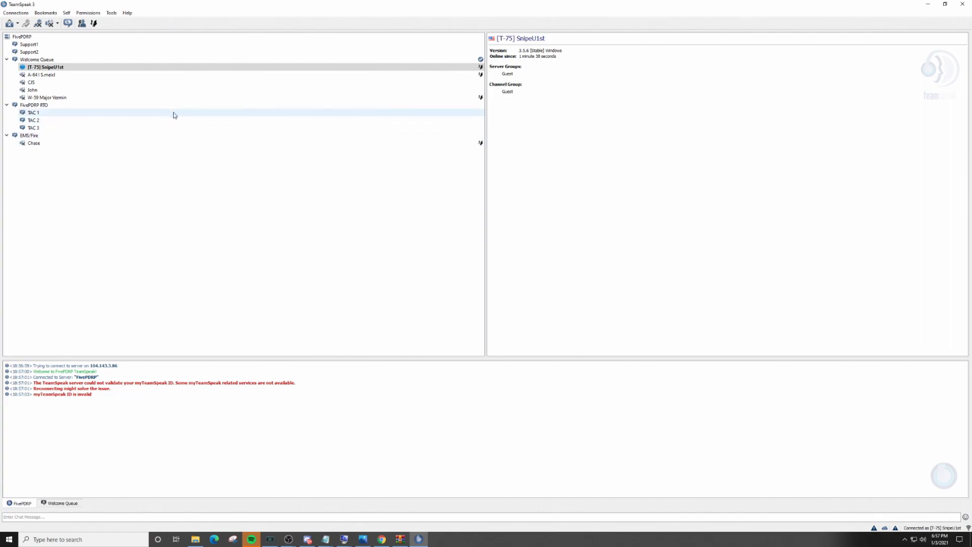
{"action": "mouse_move", "coordinate": [172, 114]}
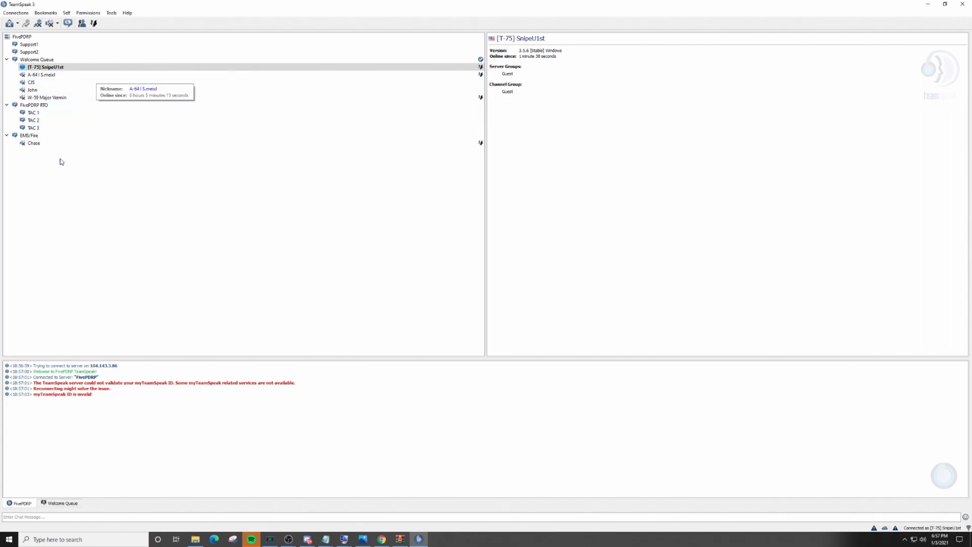
{"action": "right_click", "coordinate": [57, 135]}
{"action": "left_click", "coordinate": [49, 178]}
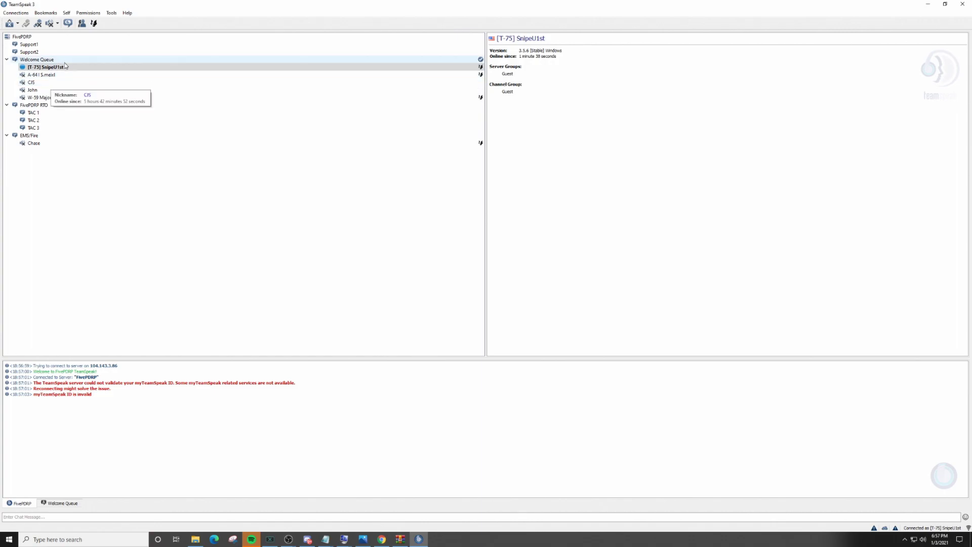
{"action": "mouse_move", "coordinate": [65, 64]}
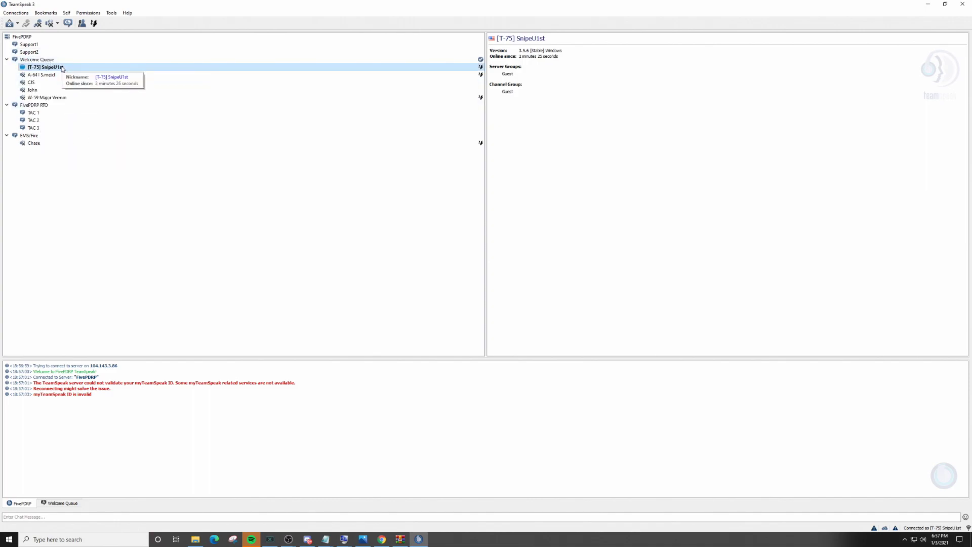
{"action": "mouse_move", "coordinate": [37, 107]}
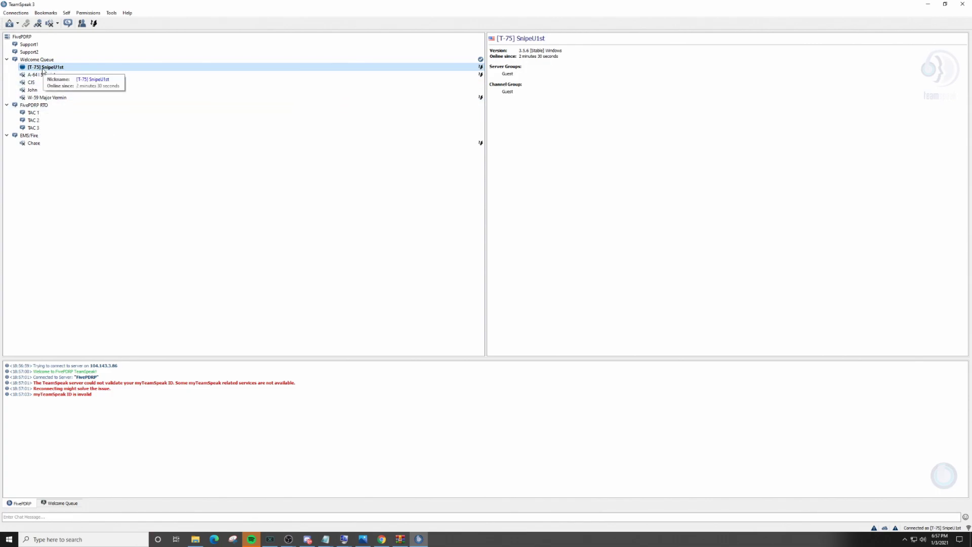
Step: Set Options > Playback to Chat (2- TC-Helicon GoXLR), mute with Ctrl+M, enable mic clicks, and apply
{"action": "left_click", "coordinate": [111, 13]}
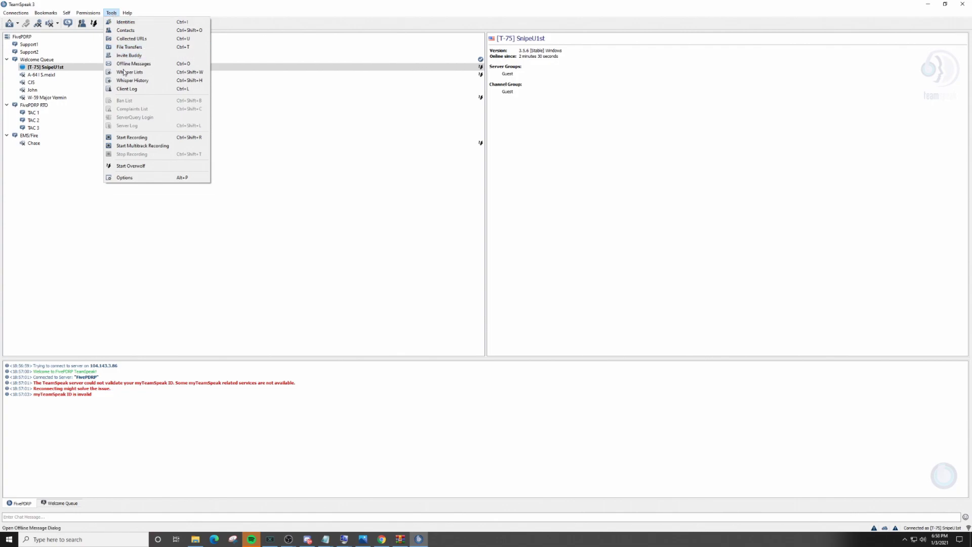
{"action": "left_click", "coordinate": [126, 178]}
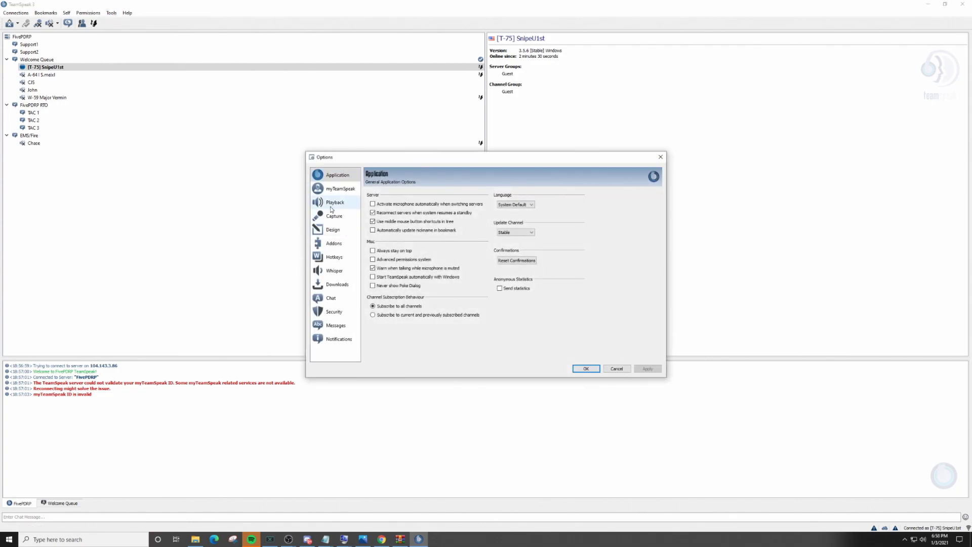
{"action": "left_click", "coordinate": [334, 203]}
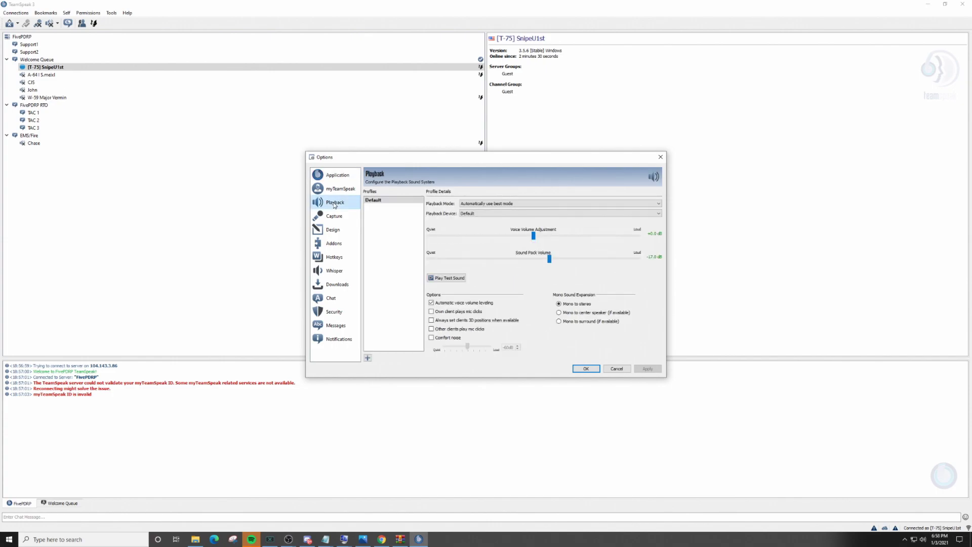
{"action": "left_click", "coordinate": [466, 214]}
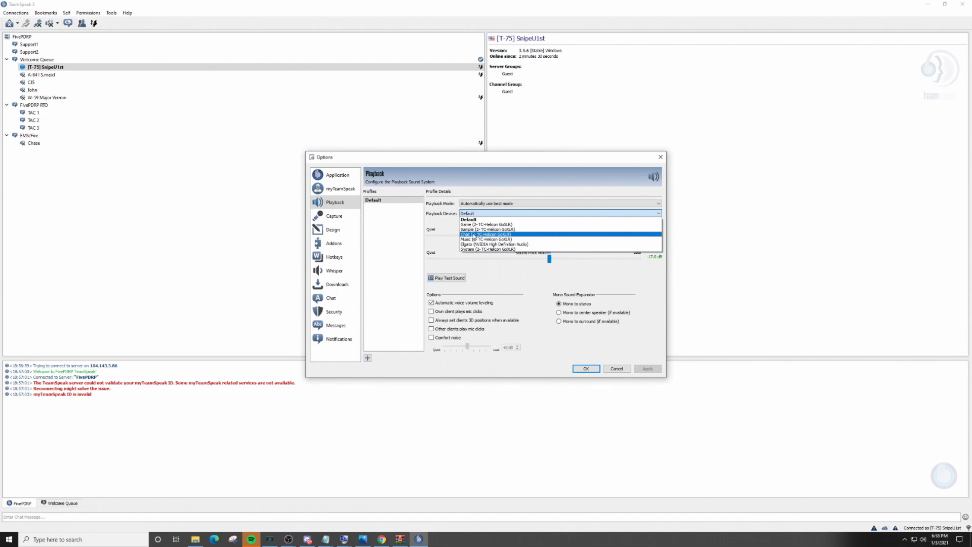
{"action": "left_click", "coordinate": [473, 235]}
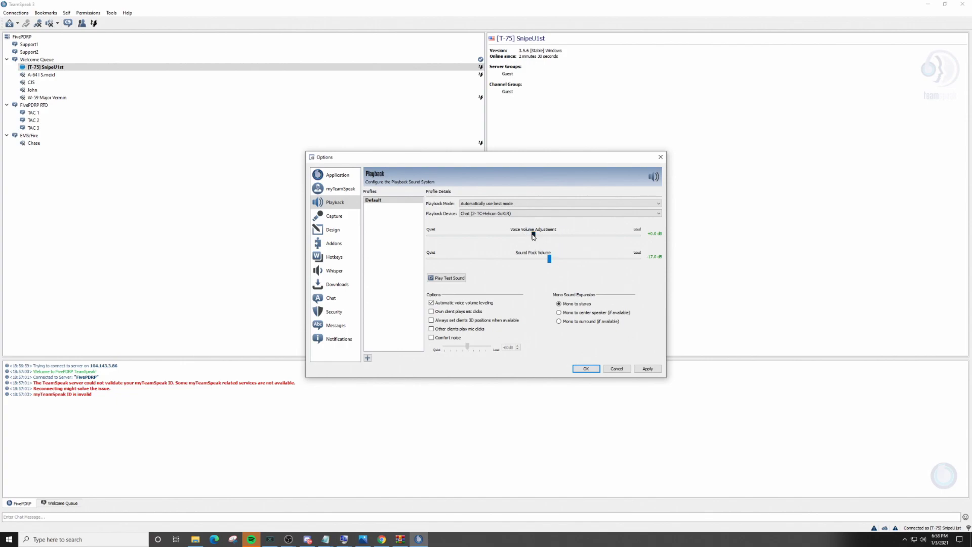
{"action": "key", "text": "ctrl+m"}
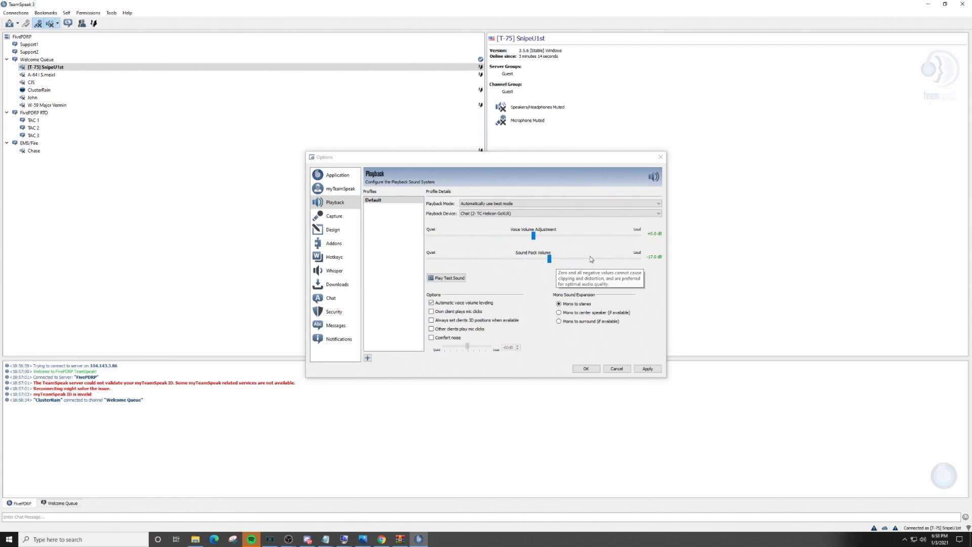
{"action": "left_click", "coordinate": [431, 312]}
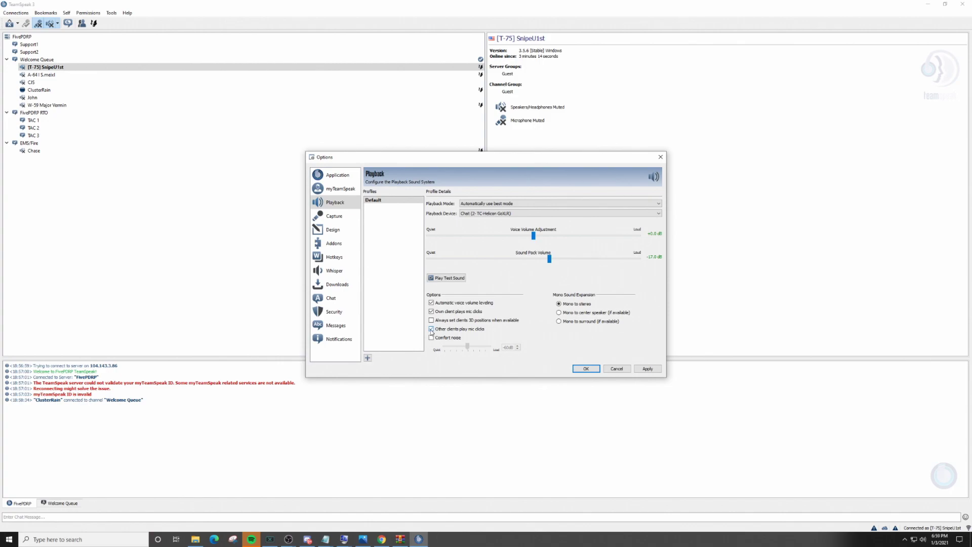
{"action": "left_click", "coordinate": [644, 370]}
Step: Set capture to Chat Mic (2- TC-Helicon GoXLR) with Push-To-Talk, and apply
{"action": "left_click", "coordinate": [334, 219]}
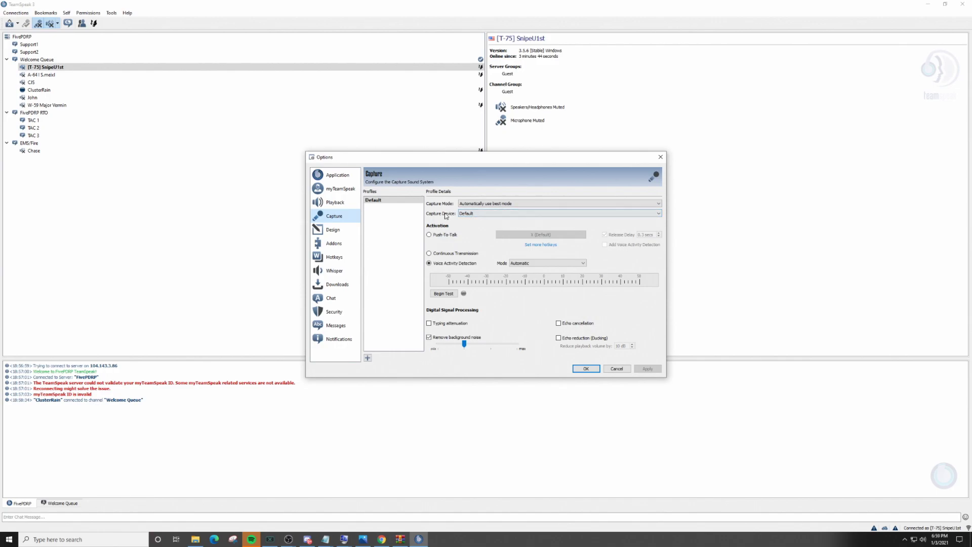
{"action": "left_click", "coordinate": [466, 213]}
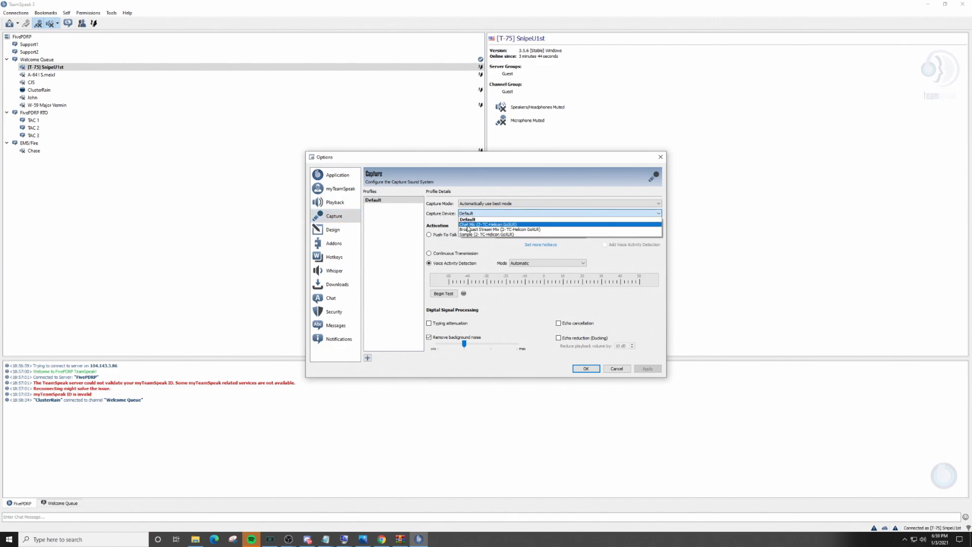
{"action": "left_click", "coordinate": [468, 224]}
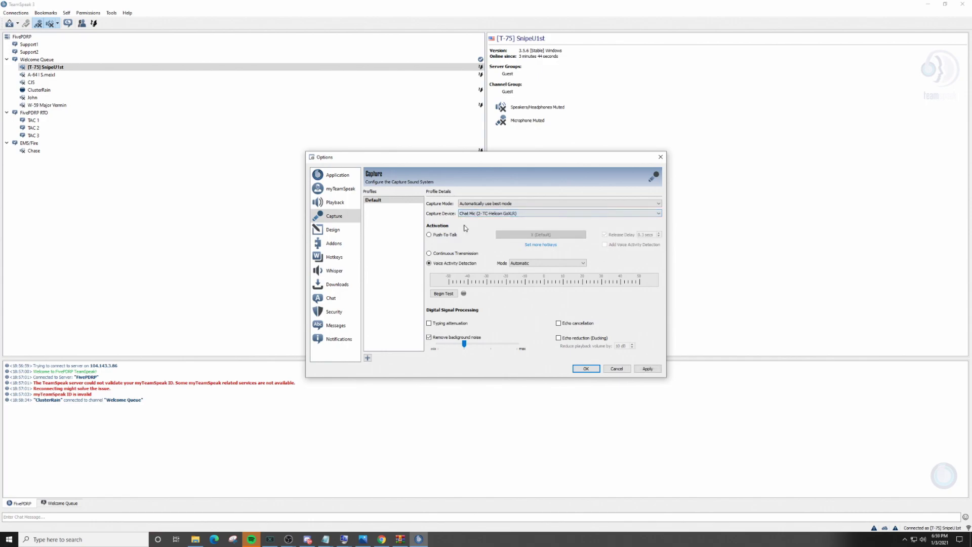
{"action": "left_click", "coordinate": [429, 235]}
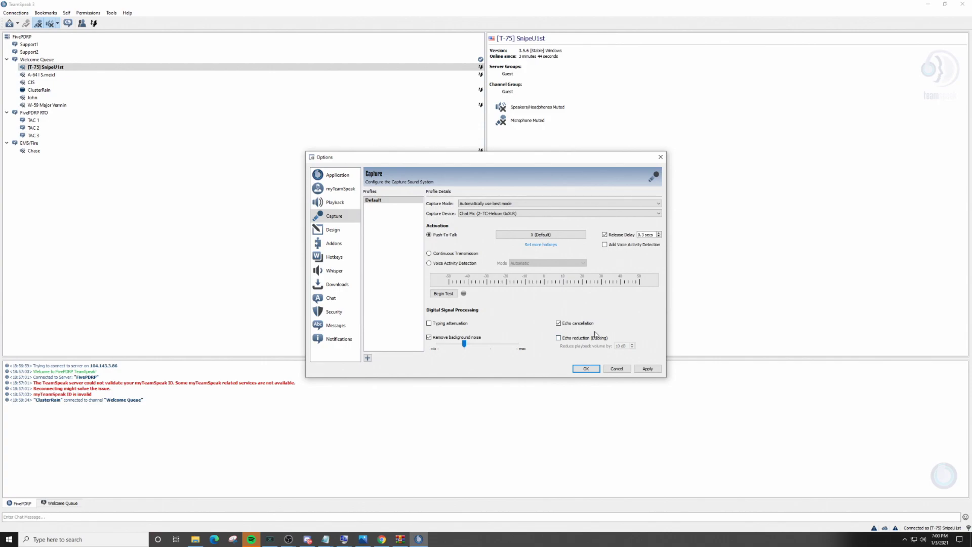
{"action": "left_click", "coordinate": [642, 370]}
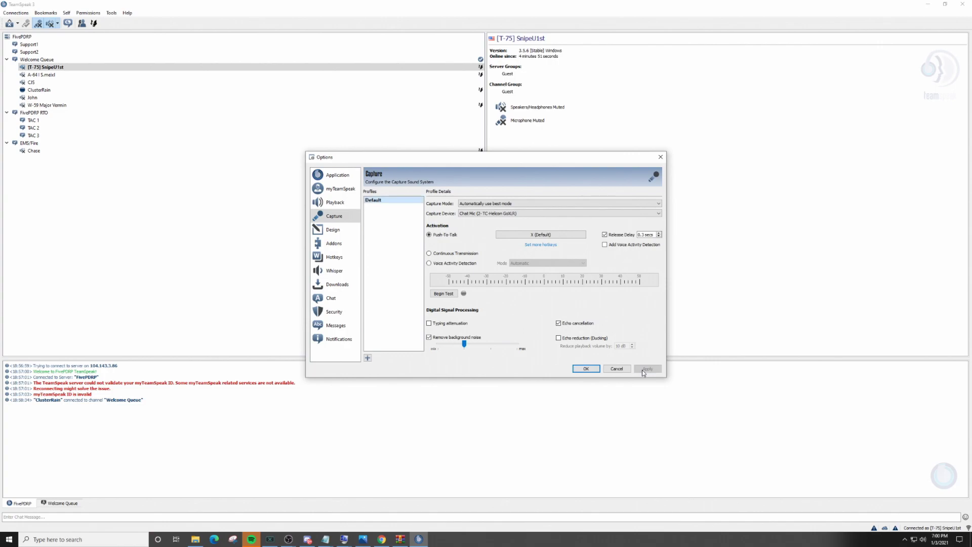